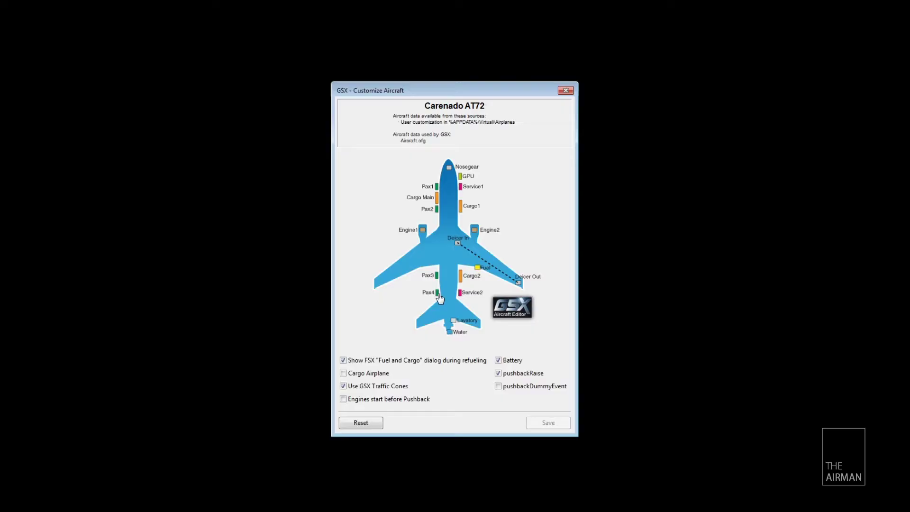
Open the GSX aircraft customization for the parked Carenado AT72.
click(438, 294)
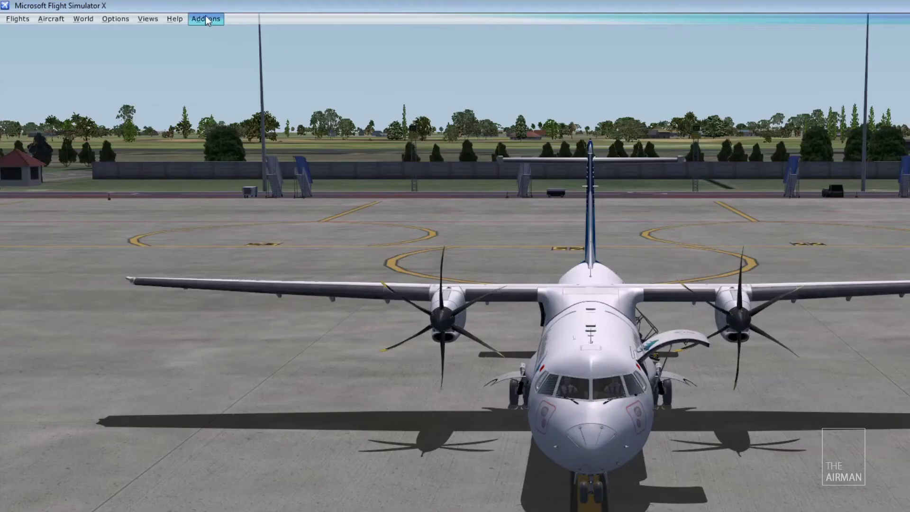
click(205, 19)
mouse_move(224, 121)
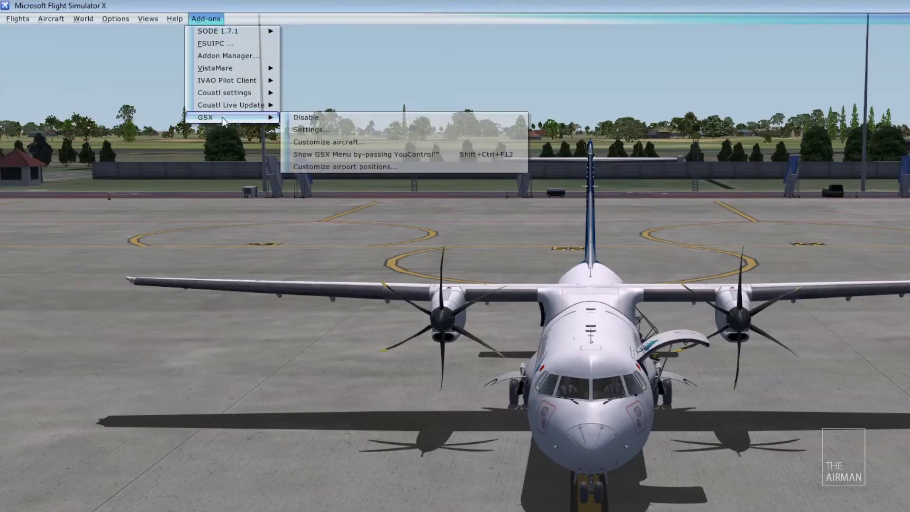
click(374, 143)
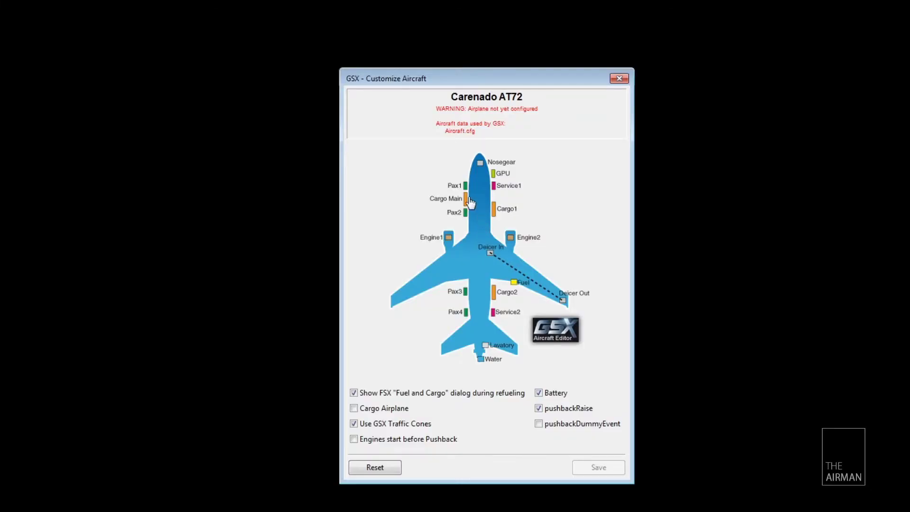
Set the Cargo Main door to "Door without open/close checks" with an AUTO ULD code, and open it in the 3D editor.
click(470, 200)
click(593, 218)
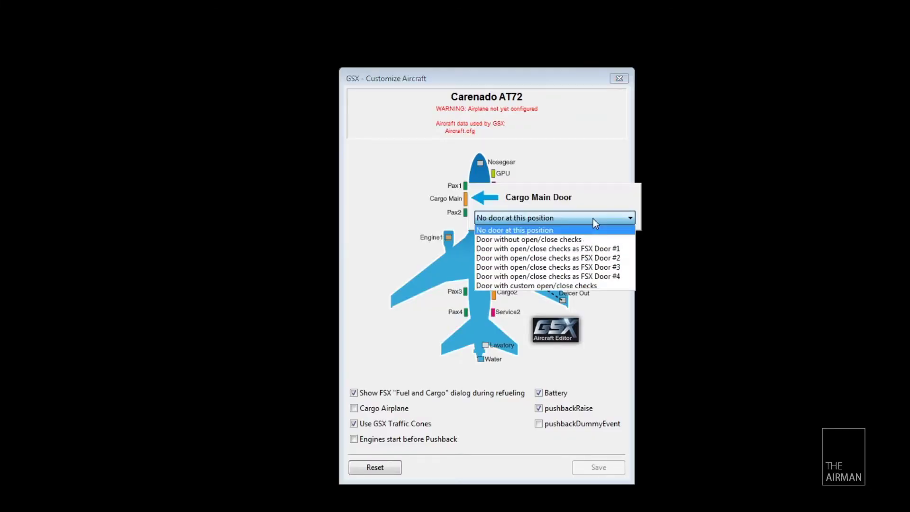
click(564, 240)
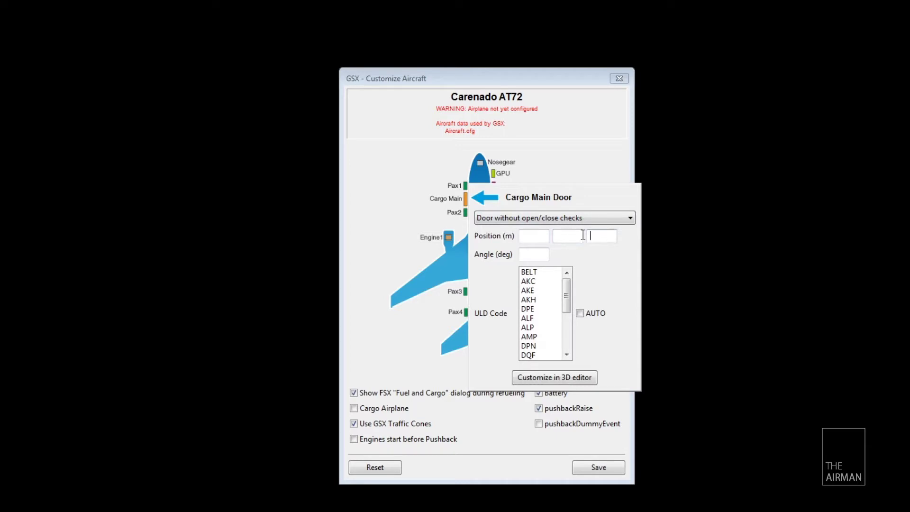
click(528, 235)
click(580, 313)
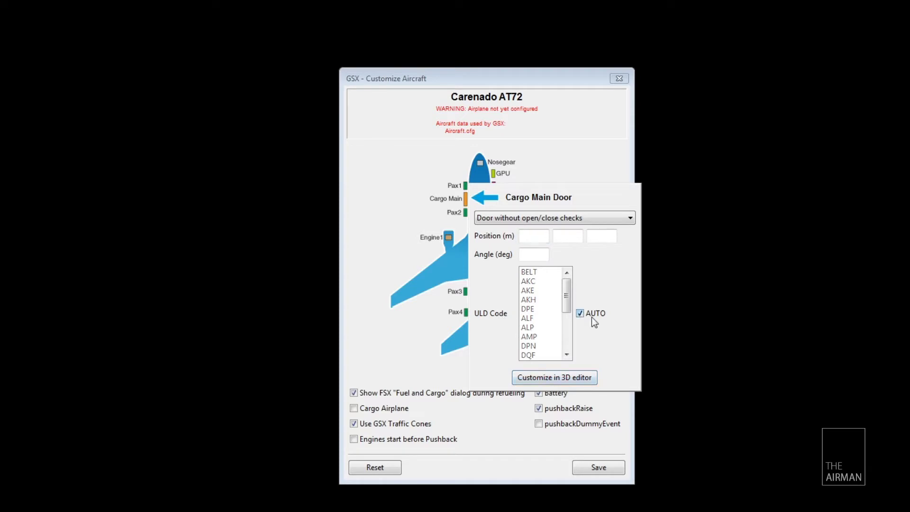
click(564, 379)
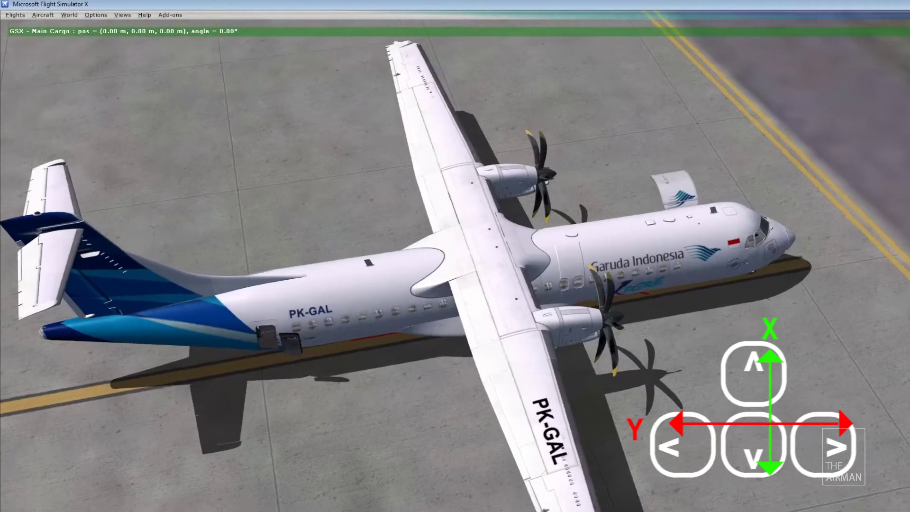
Move the Main Cargo marker to the forward cargo door at about -0.75, 7.74, 1.25 m.
key(space)
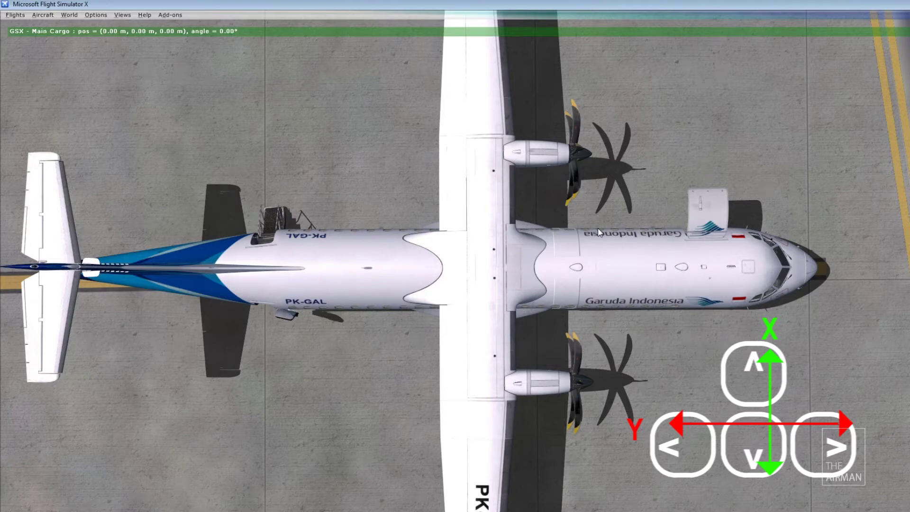
key(Right)
key(Right)
key(Right)
key(Right)
key(Right)
key(Right)
key(Right)
key(Right)
key(Right)
key(Right)
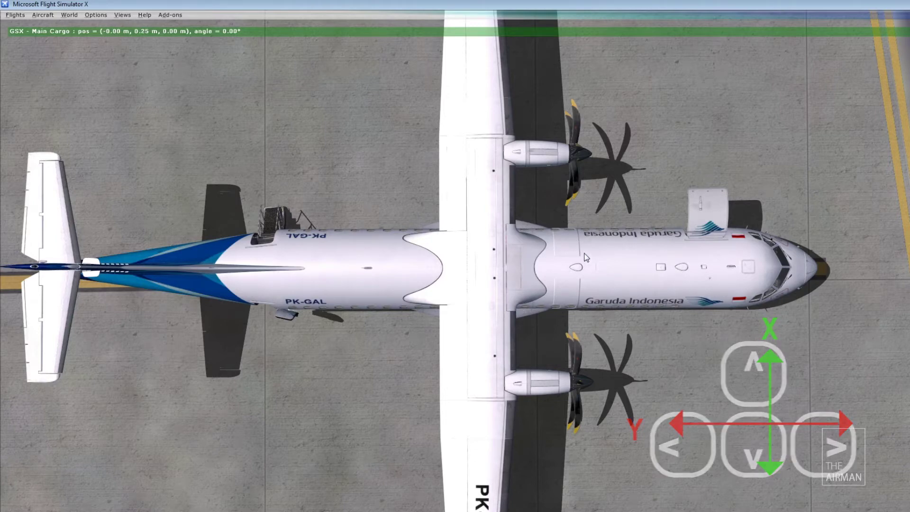
key(Right)
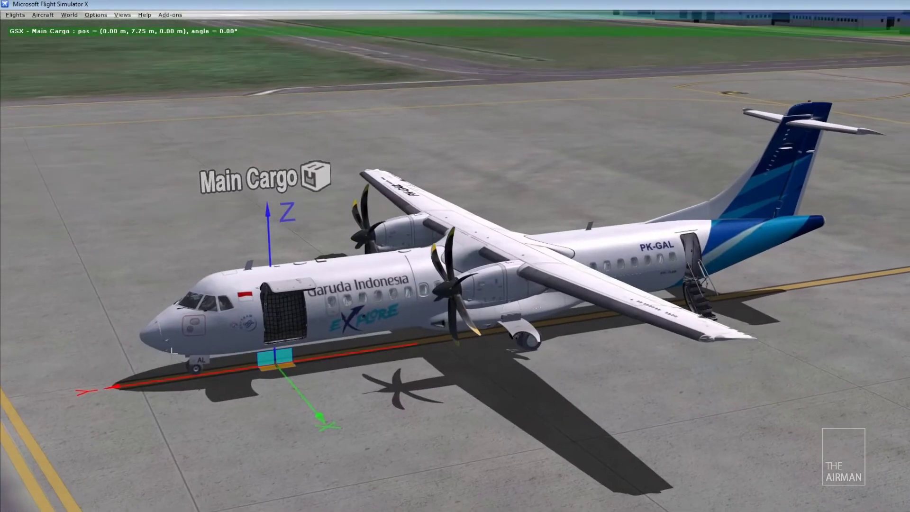
drag(192, 353, 204, 354)
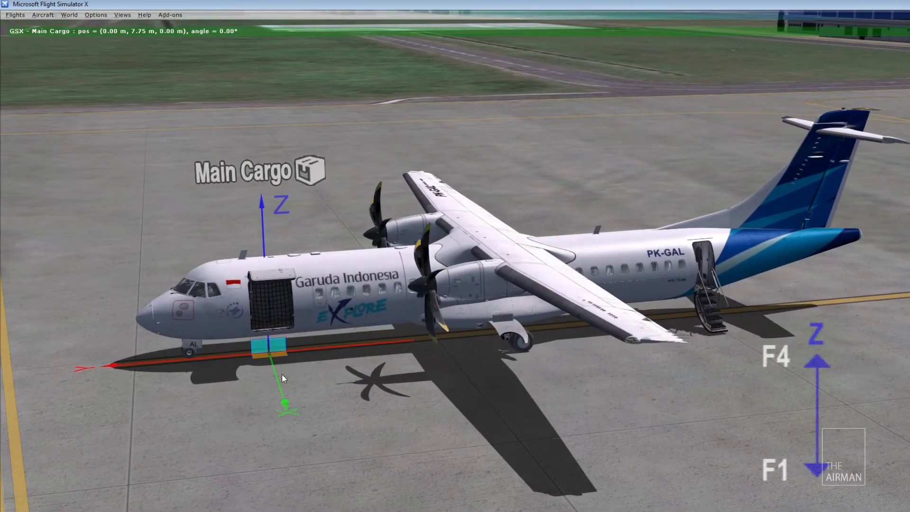
key(F4)
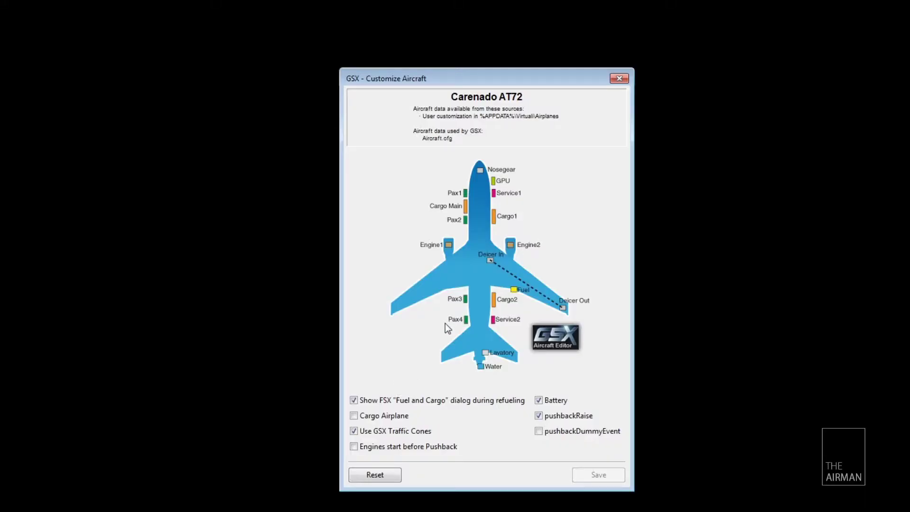
Set Passengers Door #4 to no open/close checks with an embedded stair, and place its marker at about -0.75, -7.76, 1.50 m.
click(466, 320)
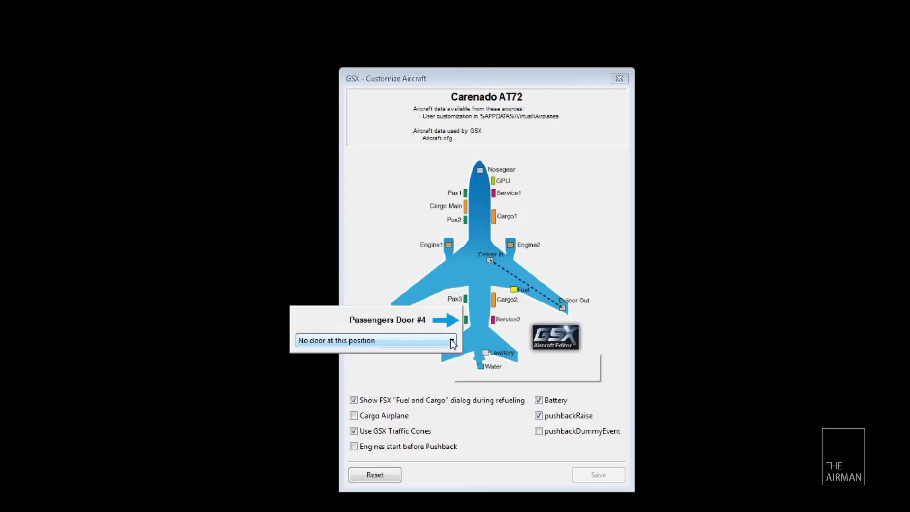
click(445, 341)
click(411, 371)
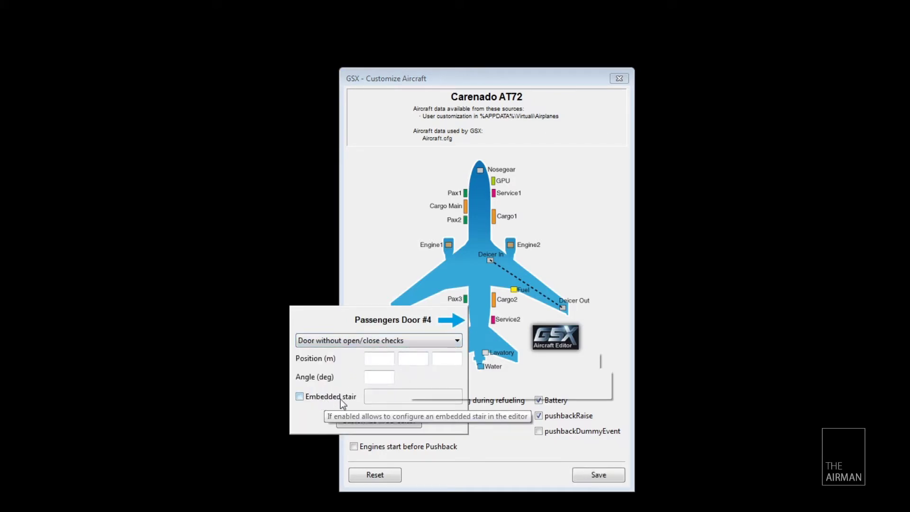
click(299, 396)
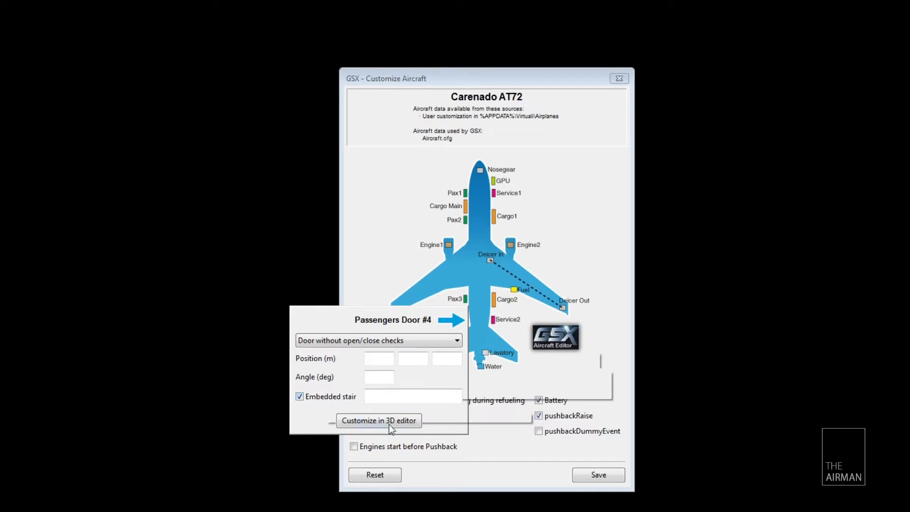
click(361, 420)
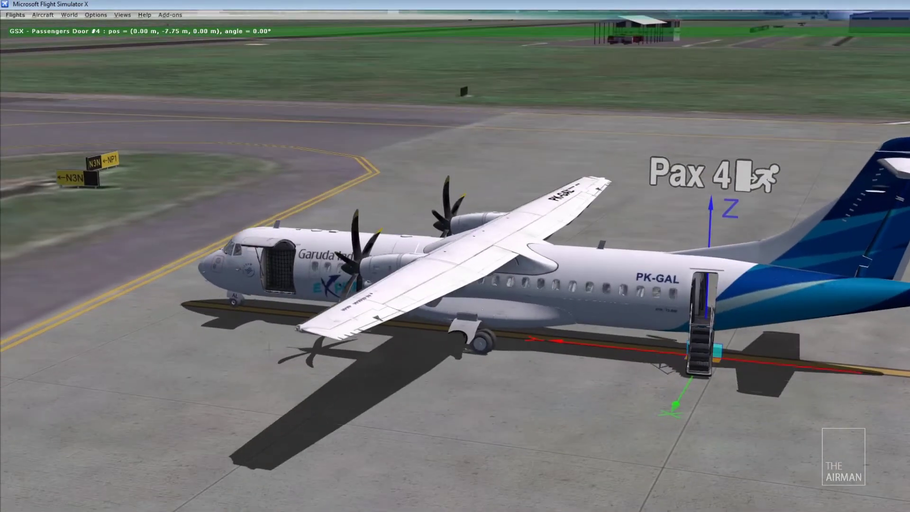
mouse_move(266, 350)
mouse_down()
mouse_move(344, 367)
mouse_move(336, 423)
mouse_up()
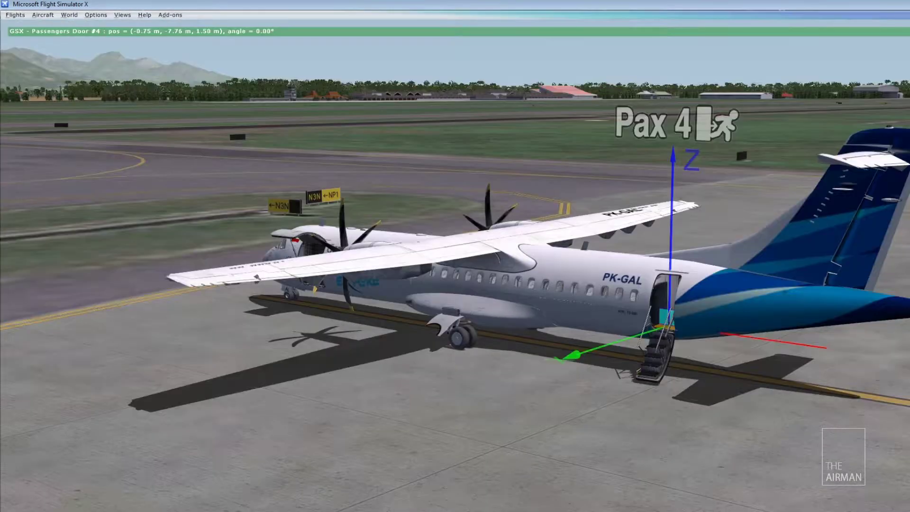
Place the Stairs Start marker of door #4 on the upper stairs at about -1.50, -8.01, 1.18 m.
key(Page_Up)
key(Down)
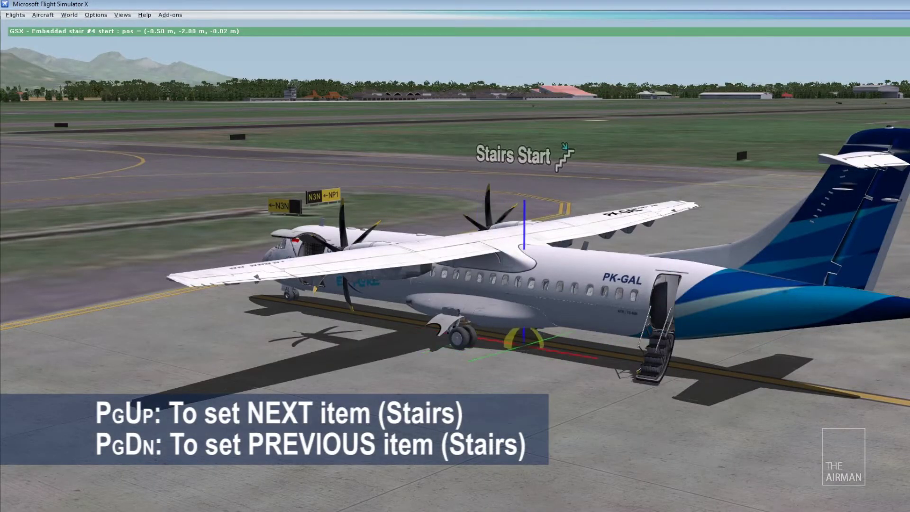
drag(304, 311, 308, 341)
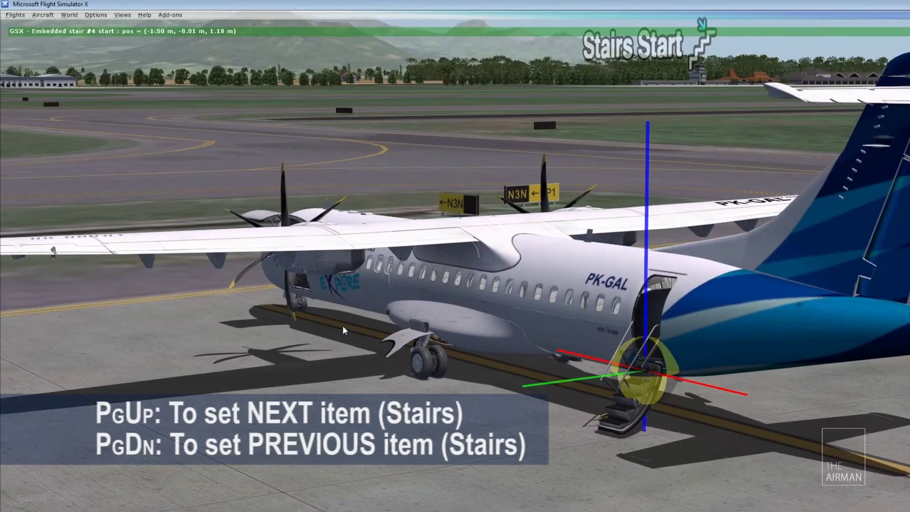
Place the Stairs End marker at the foot of the door #4 stairs, about -2.50, -8.00, 0.10 m, and leave the 3D editor.
key(Page_Up)
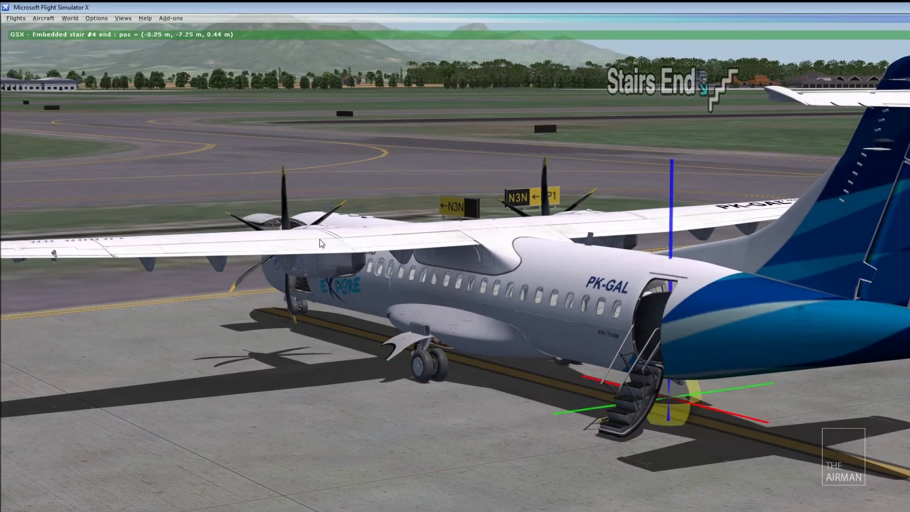
key(Left)
key(Left)
key(Left)
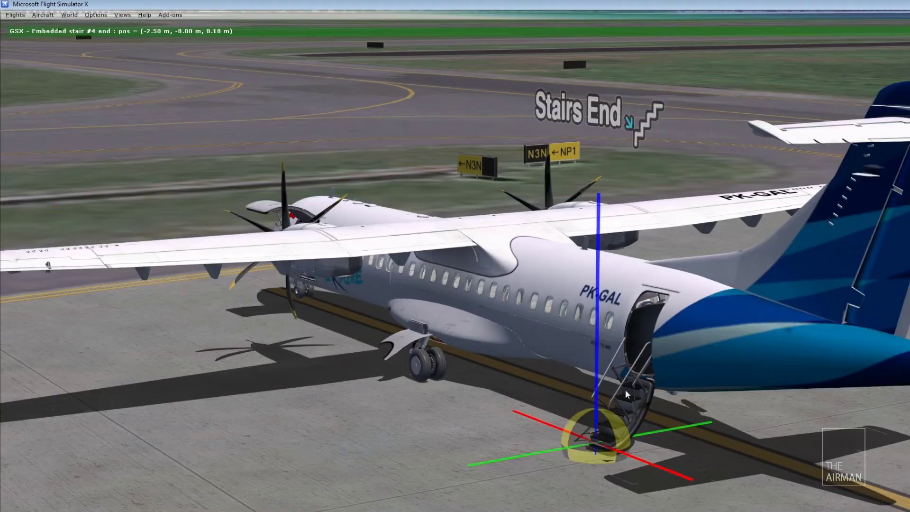
click(597, 453)
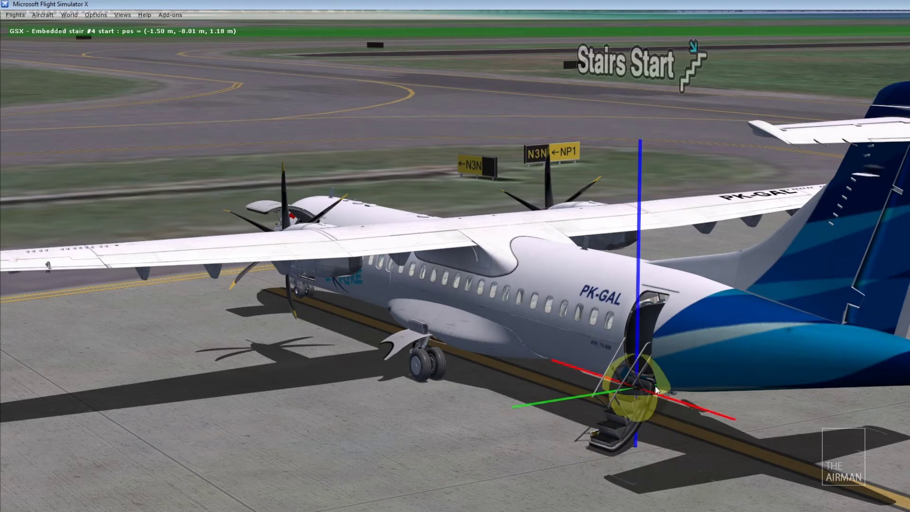
key(Tab)
key(space)
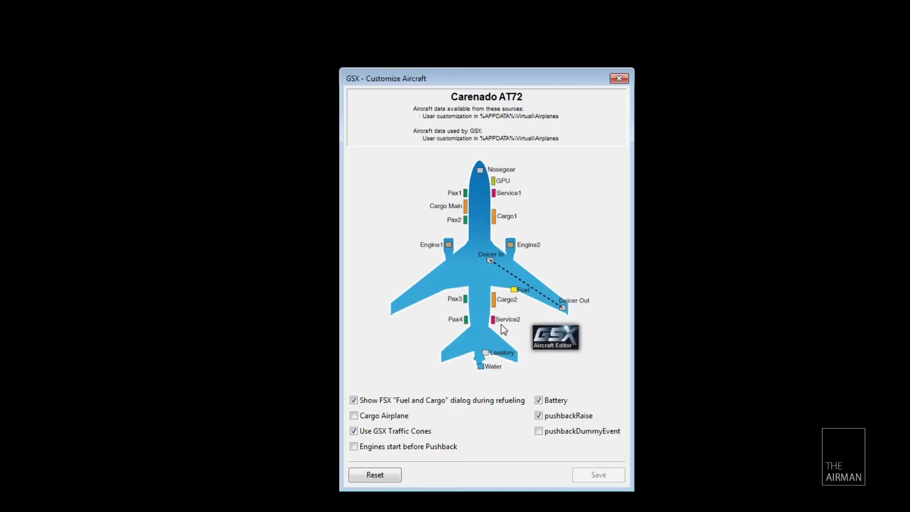
Open Service Door #2 in the 3D editor and move its marker to the rear service door at about 1.25, -8.01, 1.50 m.
click(496, 325)
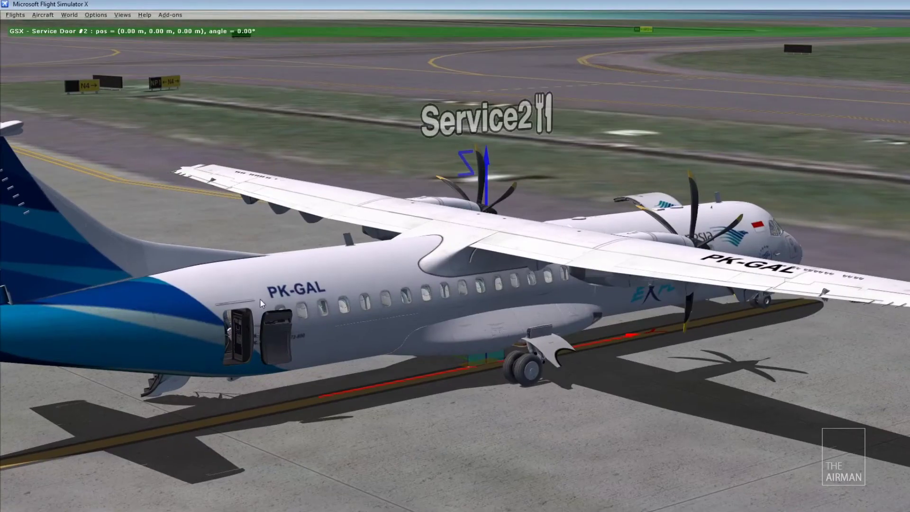
key(KP_8)
key(KP_2)
key(KP_6)
key(F4)
key(F4)
key(F4)
drag(297, 339, 475, 356)
key(KP_8)
key(KP_2)
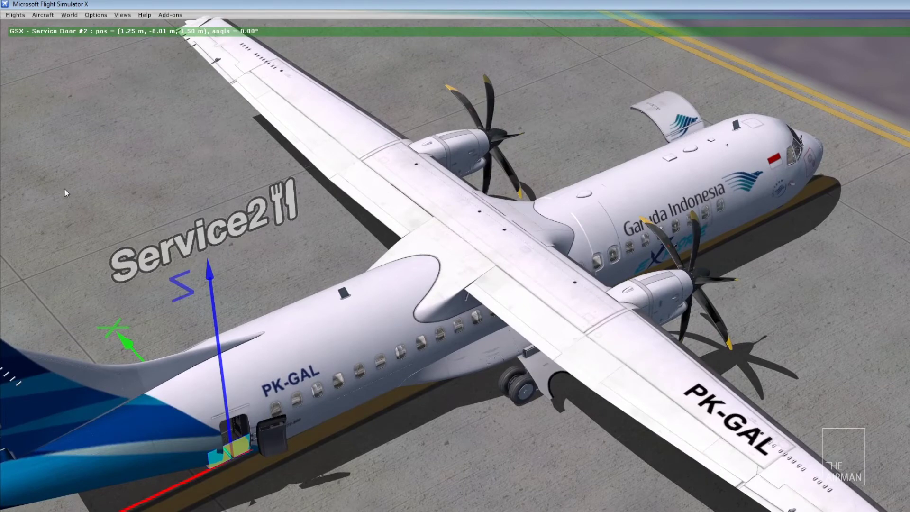
Try rotating the Service Door #2 marker in one direction and back in the other.
drag(675, 419, 640, 364)
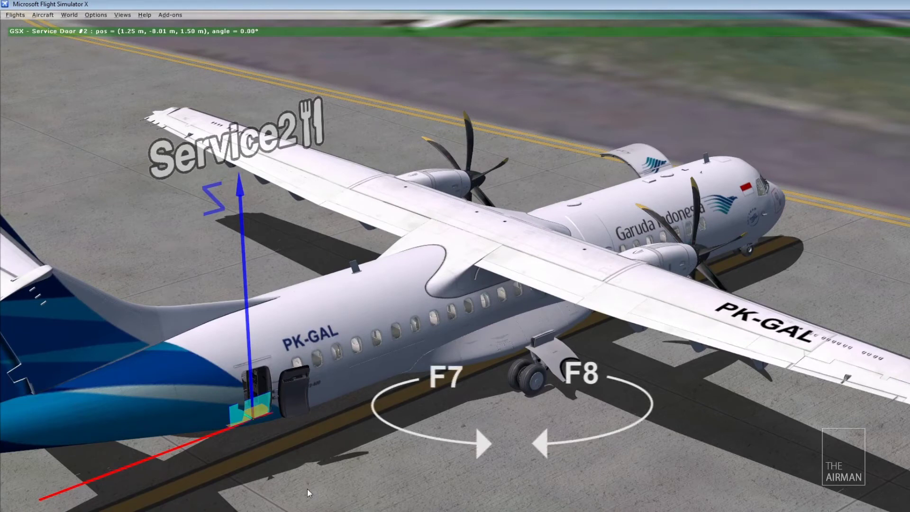
key(F7)
key(F8)
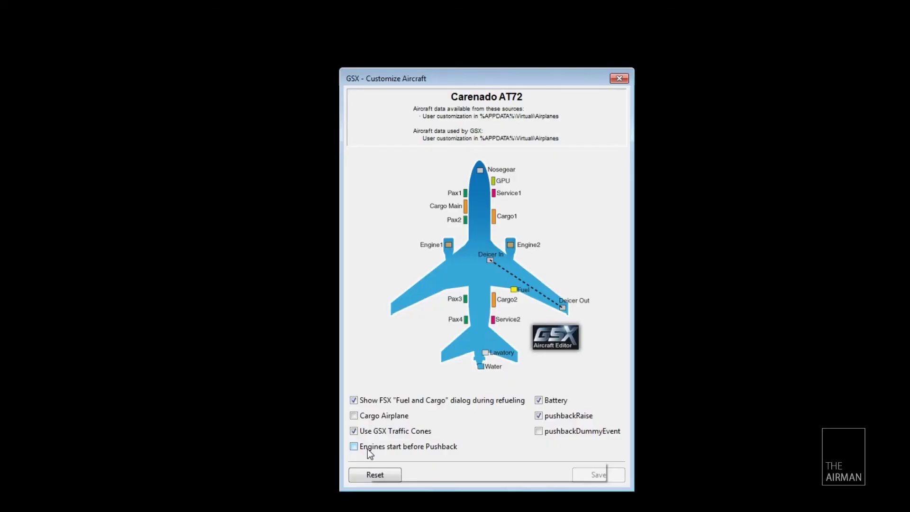
Adjust the fuel service point's position on the aircraft in the 3D editor.
click(513, 290)
drag(650, 356, 635, 348)
mouse_move(487, 349)
mouse_down()
mouse_move(547, 335)
mouse_move(539, 333)
mouse_up()
scroll(540, 331, down, 6)
drag(599, 370, 682, 339)
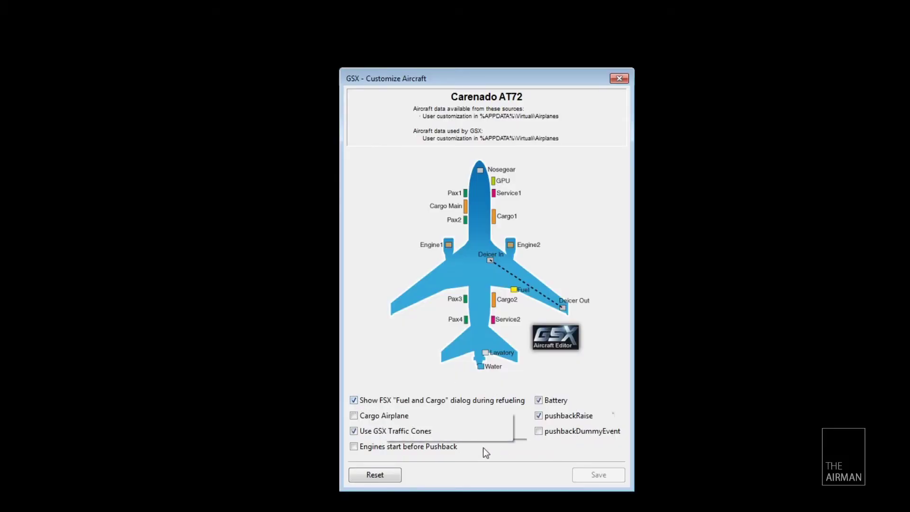
Enable "Engines start before Pushback" and check the Cargo Main door's position values.
click(353, 447)
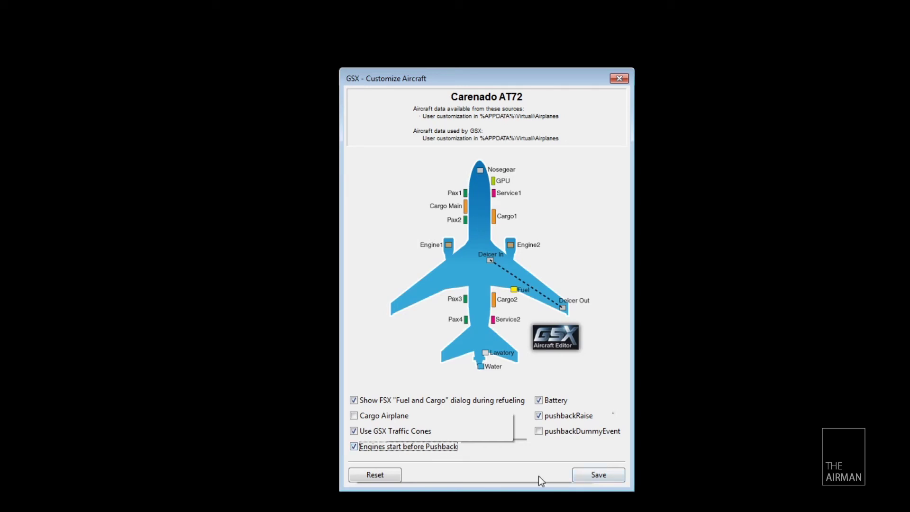
click(465, 210)
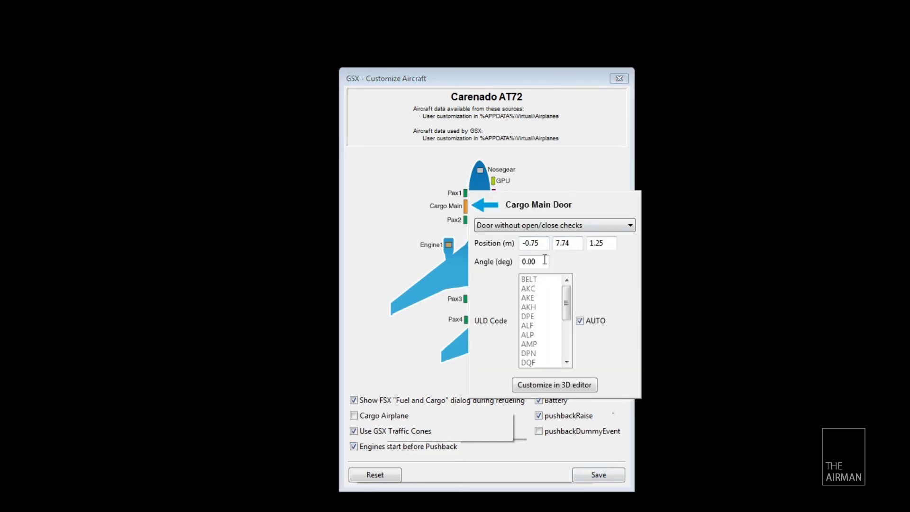
drag(542, 243, 525, 241)
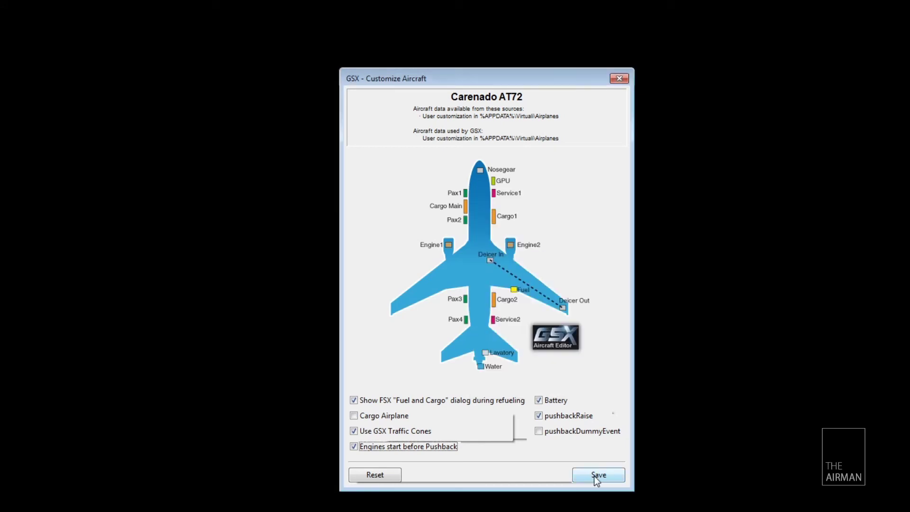